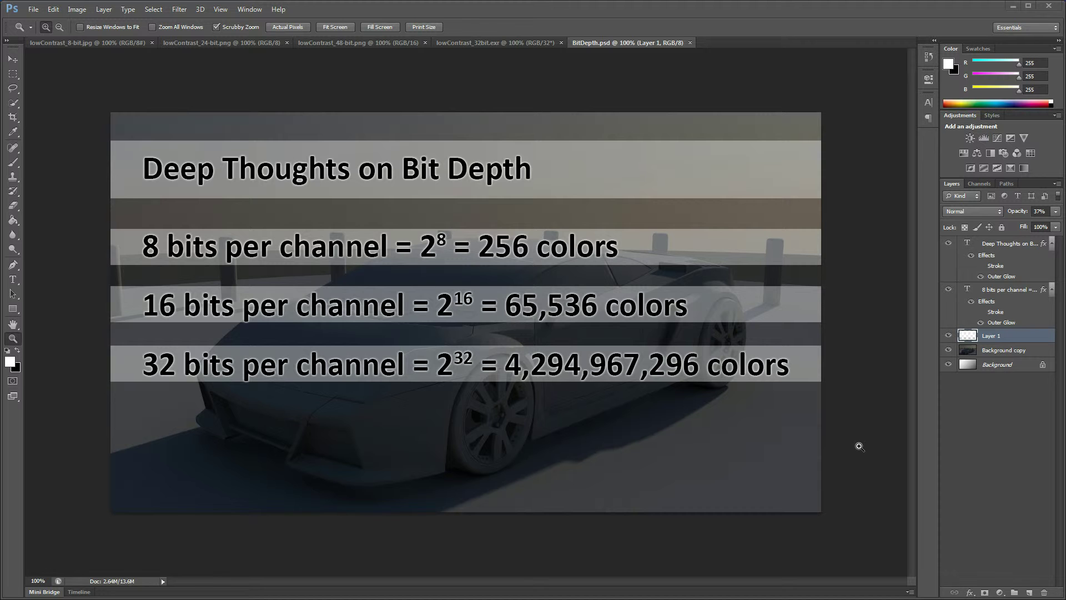
# Bring the unedited lowContrast_8-bit.jpg car render to the front
pyautogui.click(82, 42)
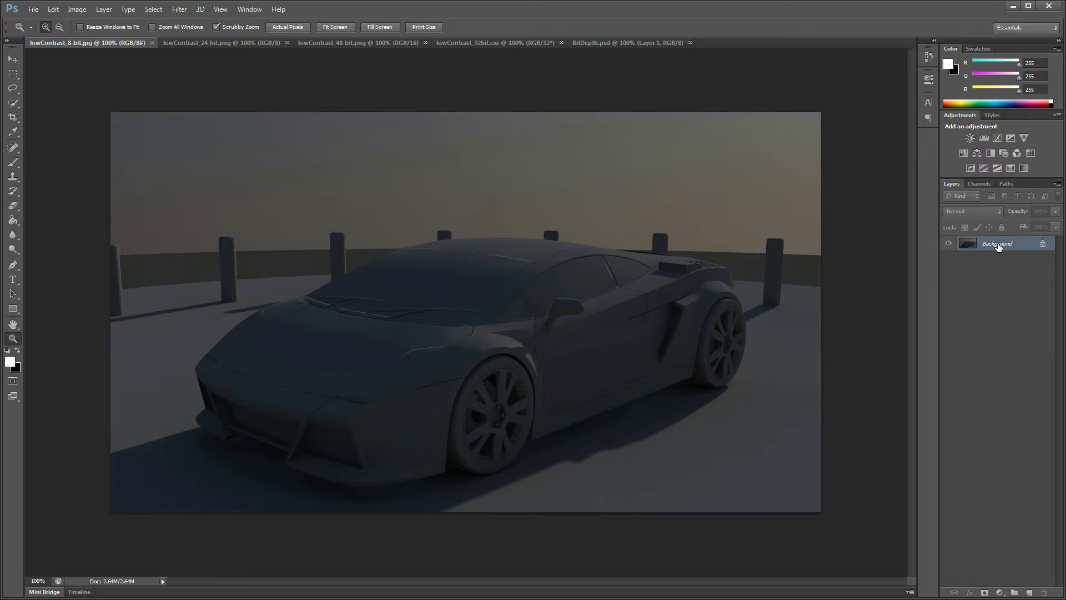
# Add a Curves adjustment and bend the RGB curve into a steep S, blowing out highlights and deepening shadows
pyautogui.click(997, 137)
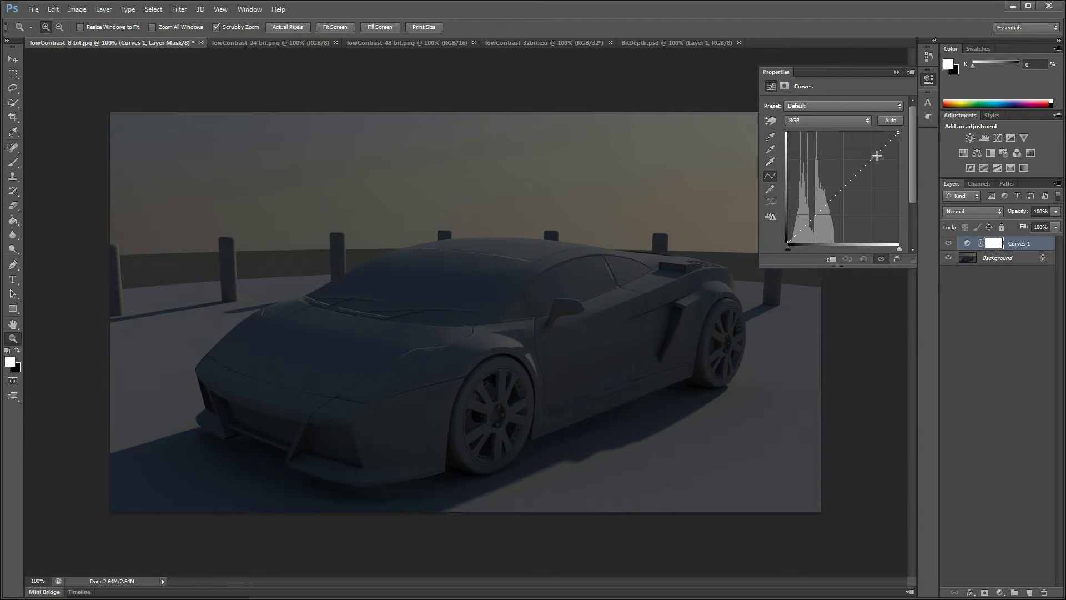
pyautogui.moveTo(877, 155); pyautogui.dragTo(861, 140)
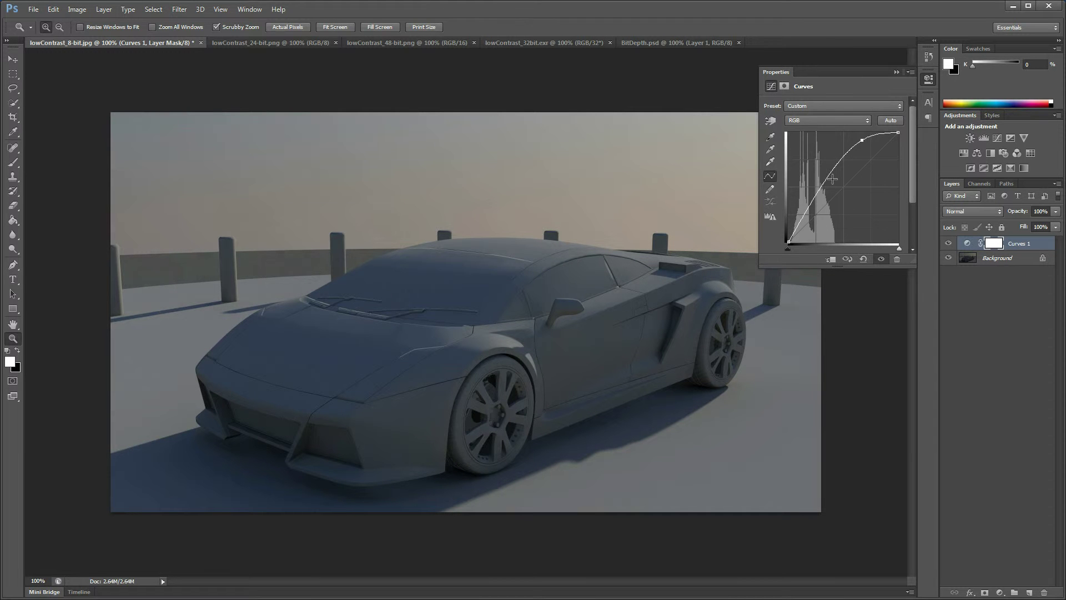
pyautogui.moveTo(861, 140); pyautogui.dragTo(825, 141)
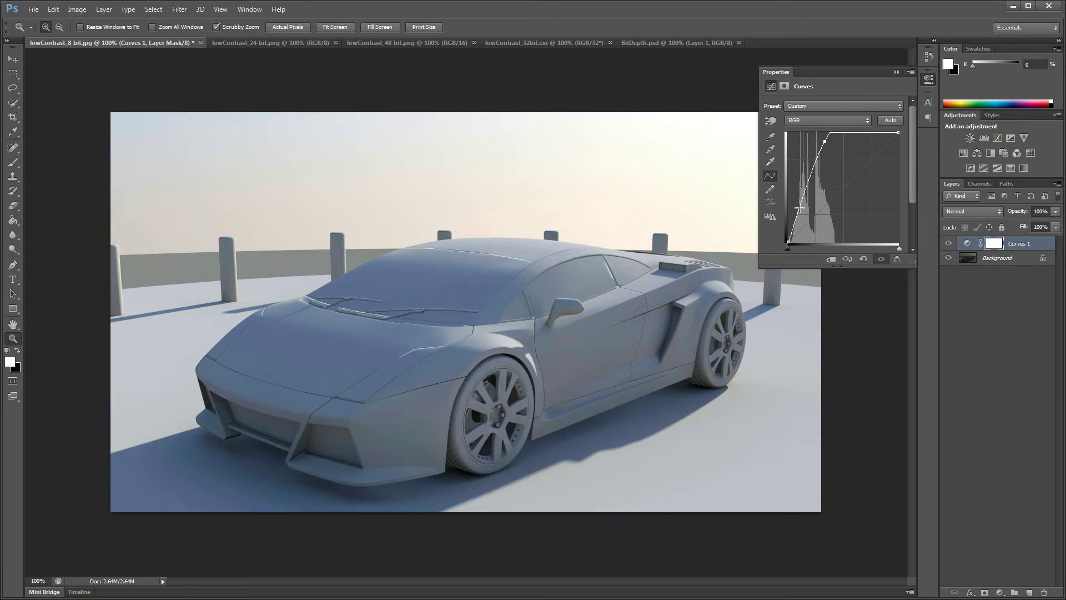
pyautogui.moveTo(801, 201)
pyautogui.mouseDown()
pyautogui.moveTo(814, 220)
pyautogui.moveTo(812, 211)
pyautogui.mouseUp()
pyautogui.moveTo(825, 141); pyautogui.dragTo(818, 142)
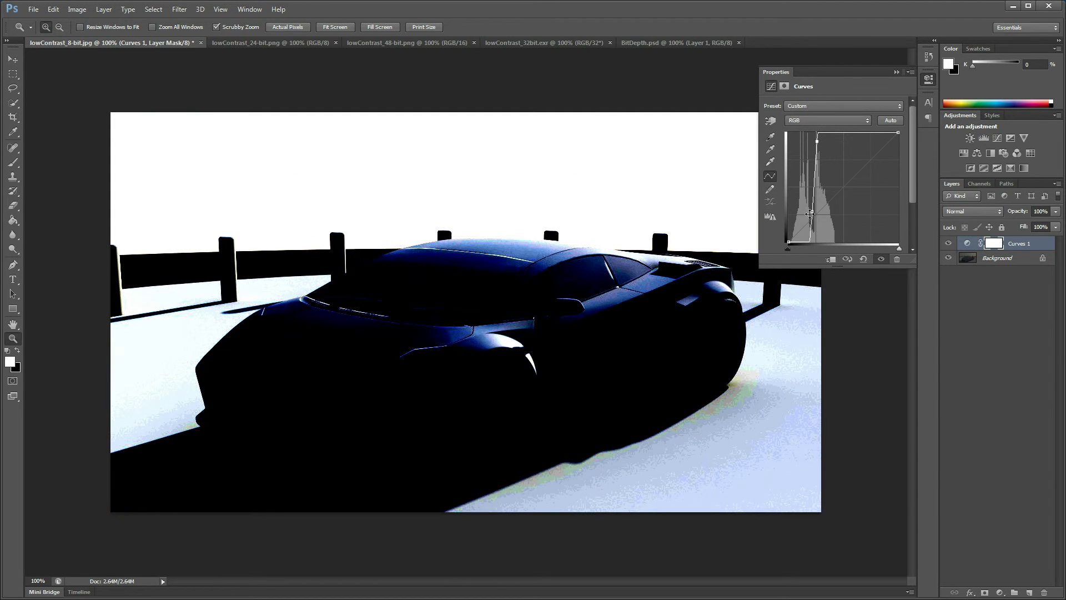
pyautogui.moveTo(811, 211); pyautogui.dragTo(806, 212)
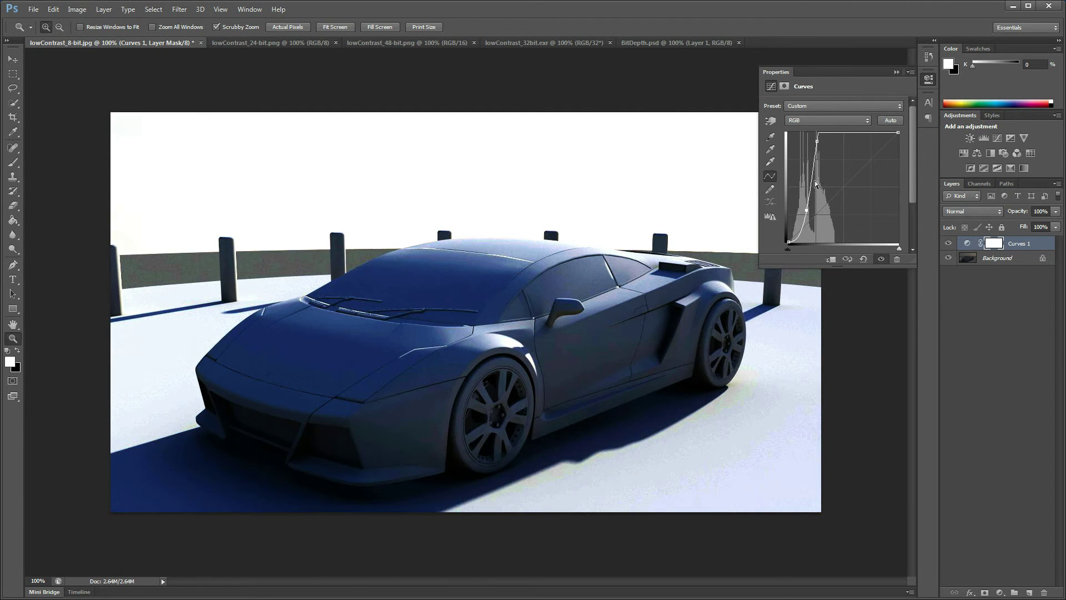
pyautogui.moveTo(817, 141); pyautogui.dragTo(811, 151)
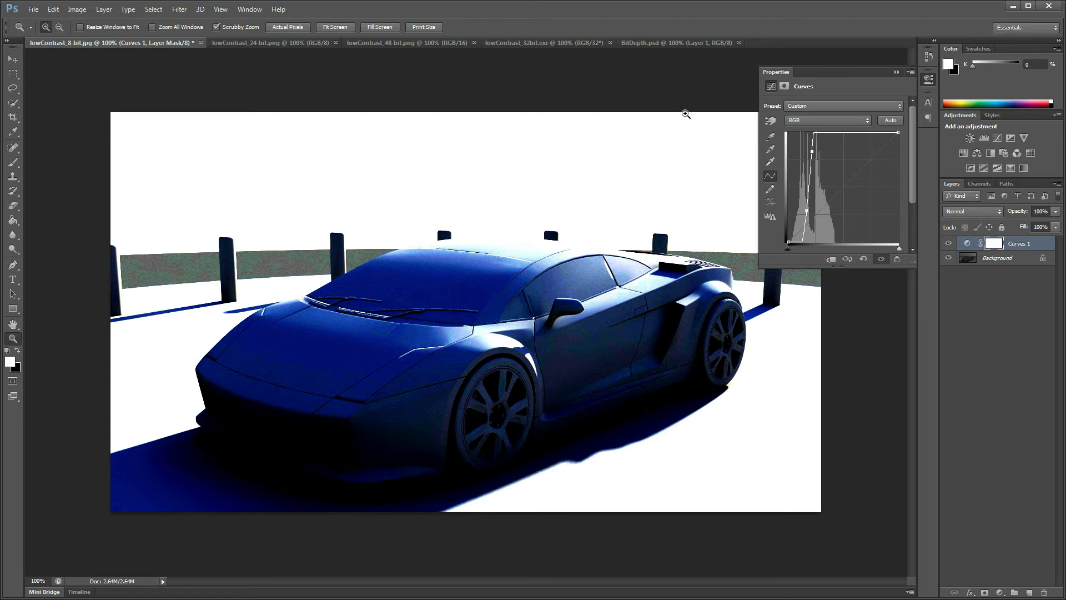
pyautogui.rightClick(1030, 247)
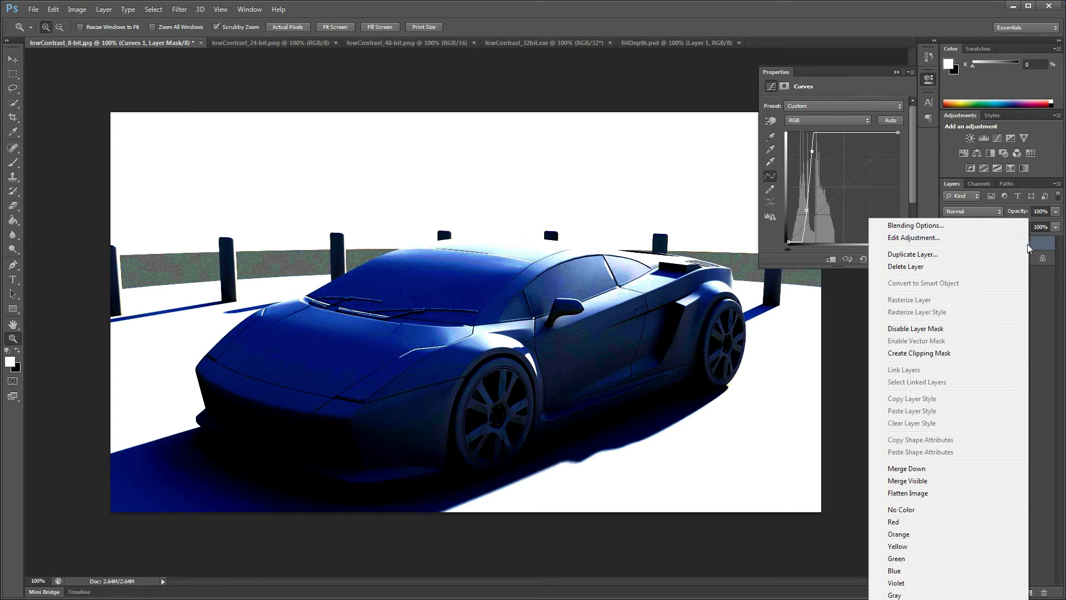
# Duplicate the Curves 1 layer into lowContrast_24-bit.png and view that document
pyautogui.click(950, 255)
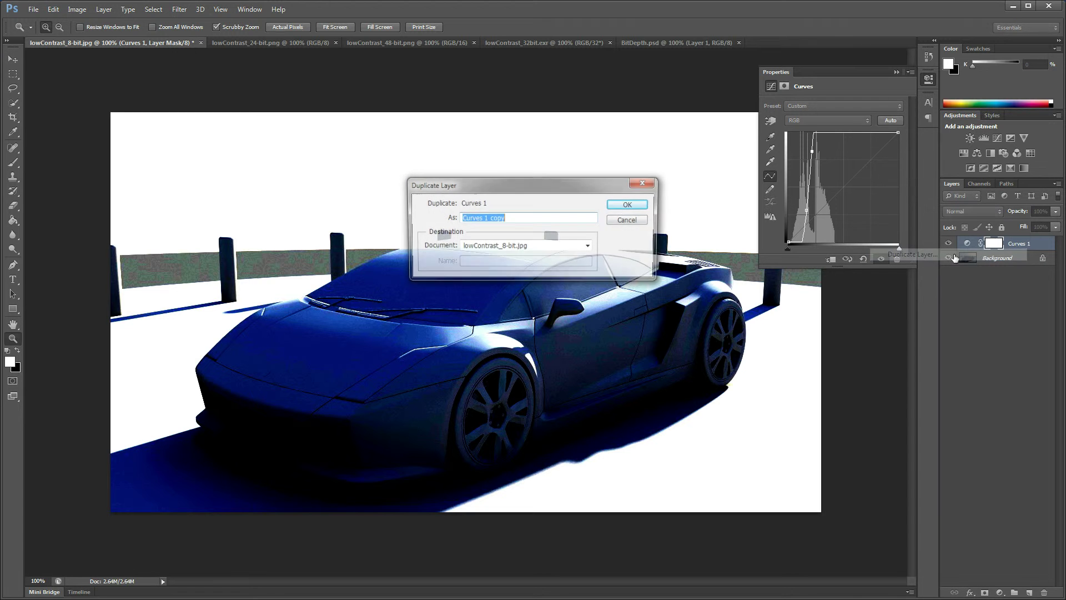
pyautogui.click(577, 252)
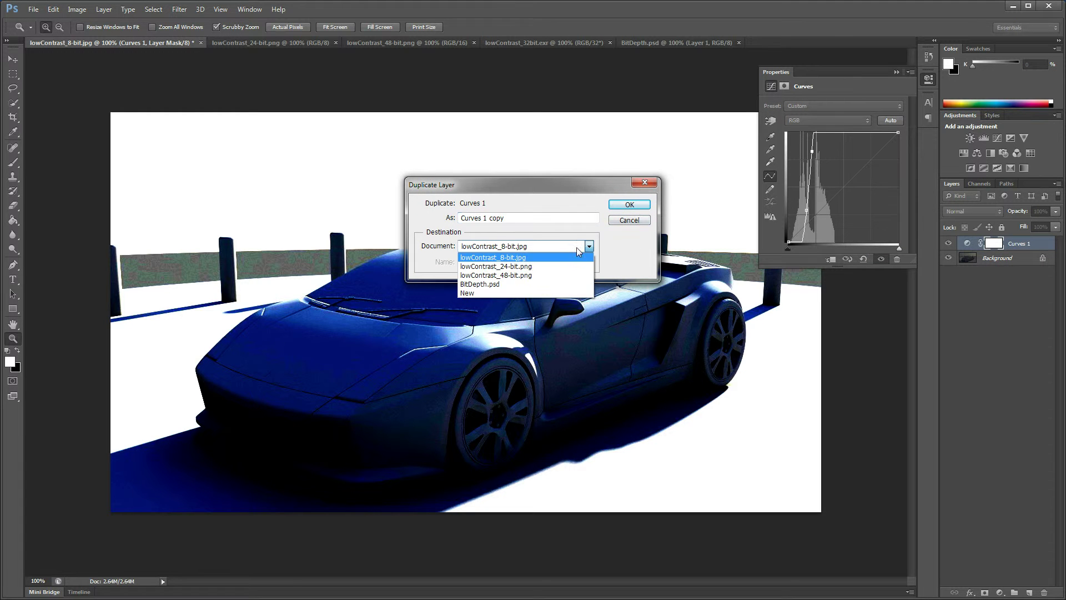
pyautogui.click(532, 266)
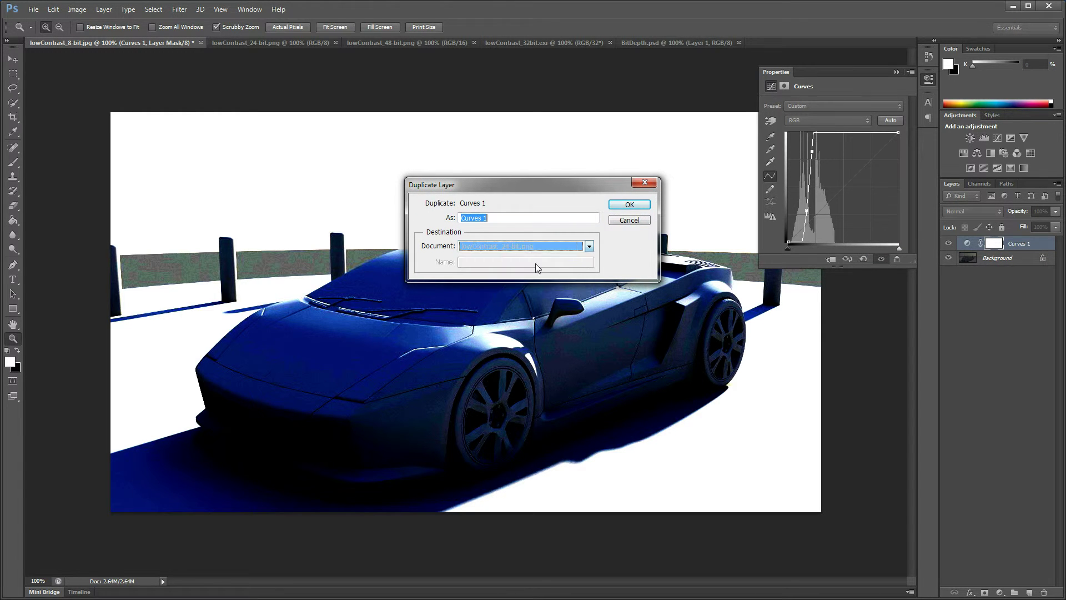
pyautogui.click(629, 205)
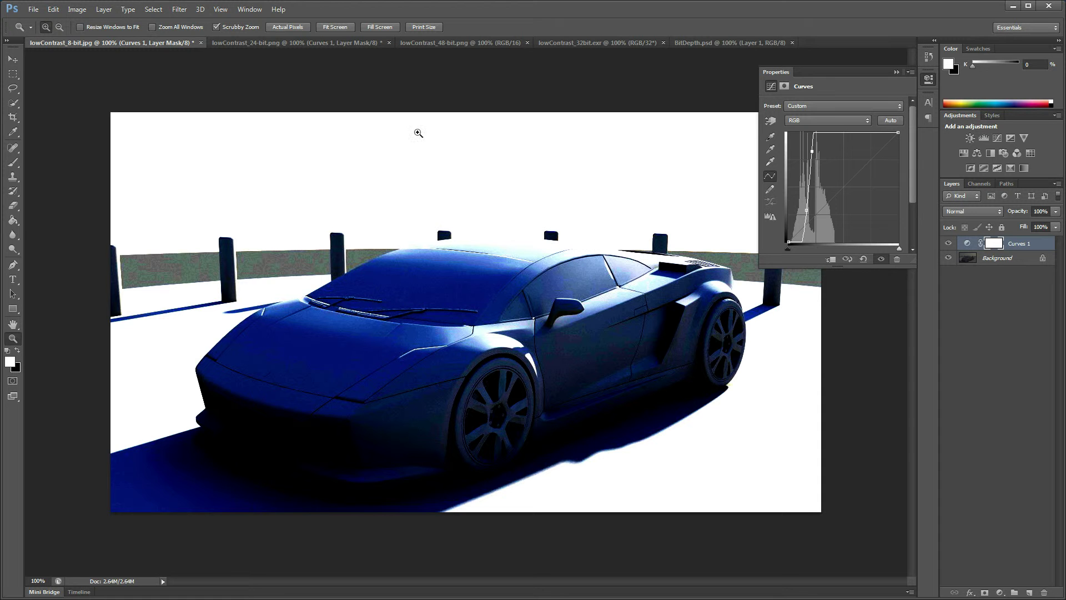
pyautogui.click(262, 44)
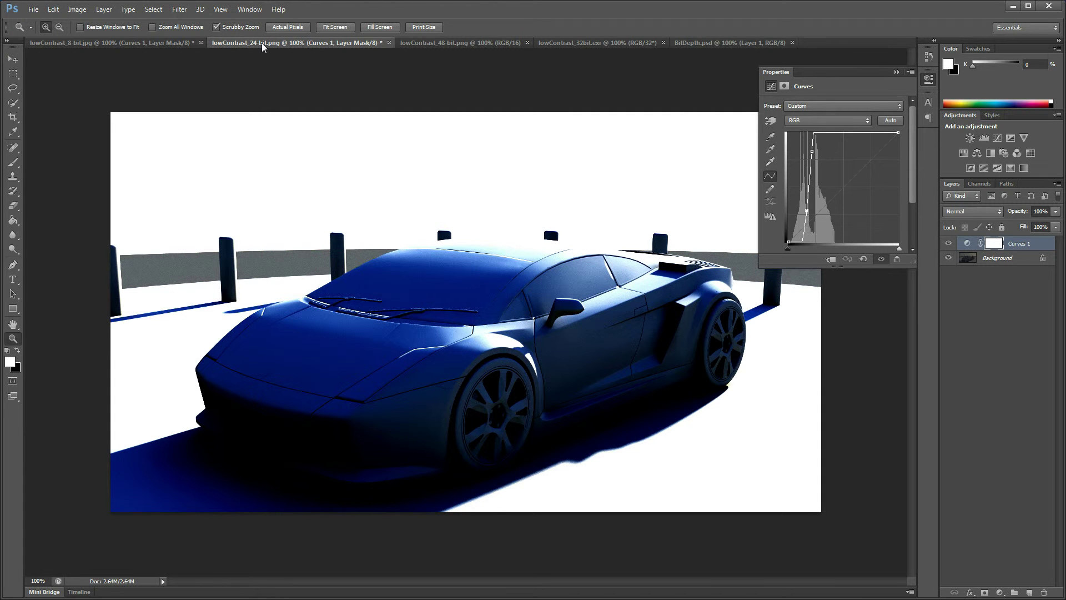
# Compare the curved 8-bit and 24-bit renders, toggling Curves 1 off and on, ending on 24-bit
pyautogui.click(178, 45)
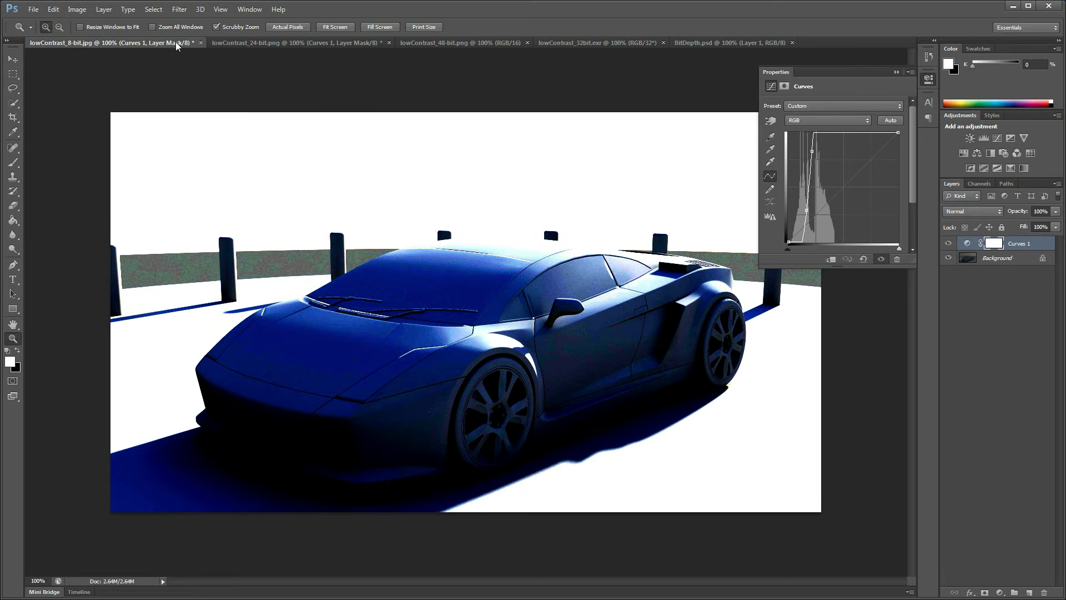
pyautogui.click(308, 45)
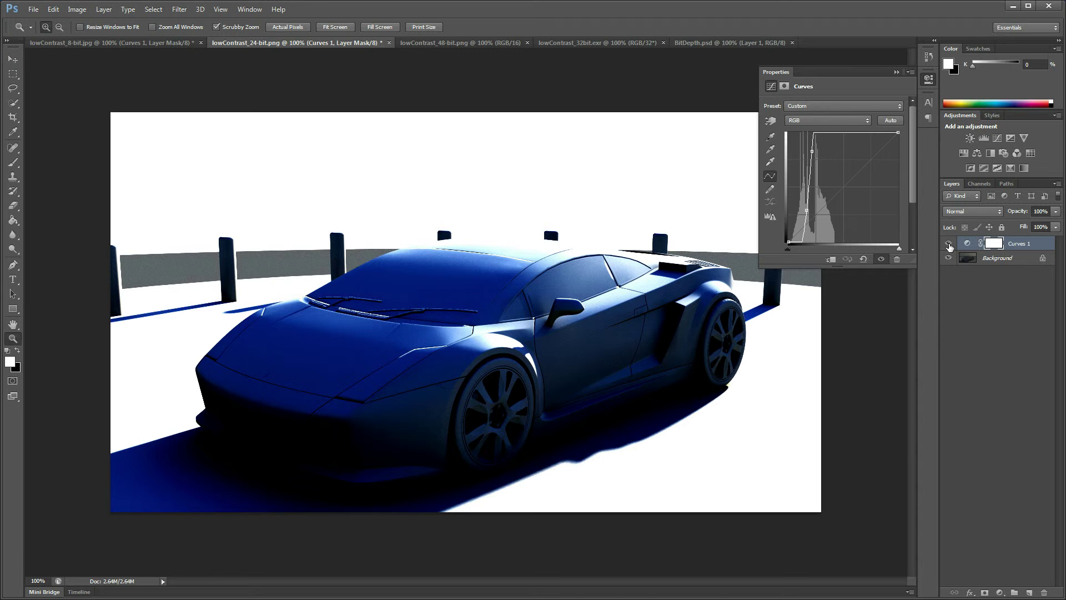
pyautogui.click(949, 244)
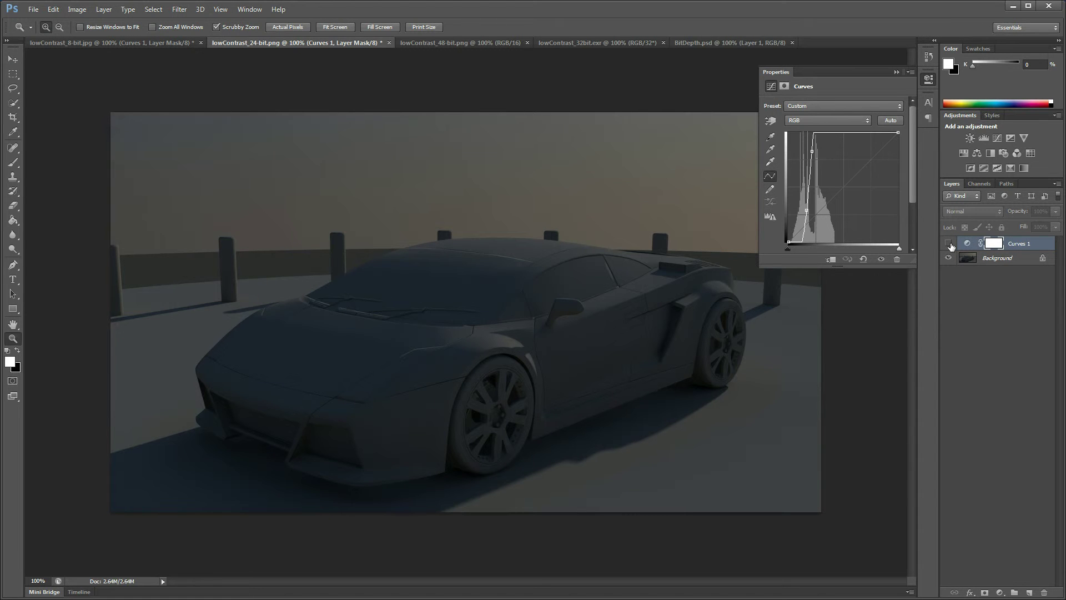
pyautogui.click(949, 244)
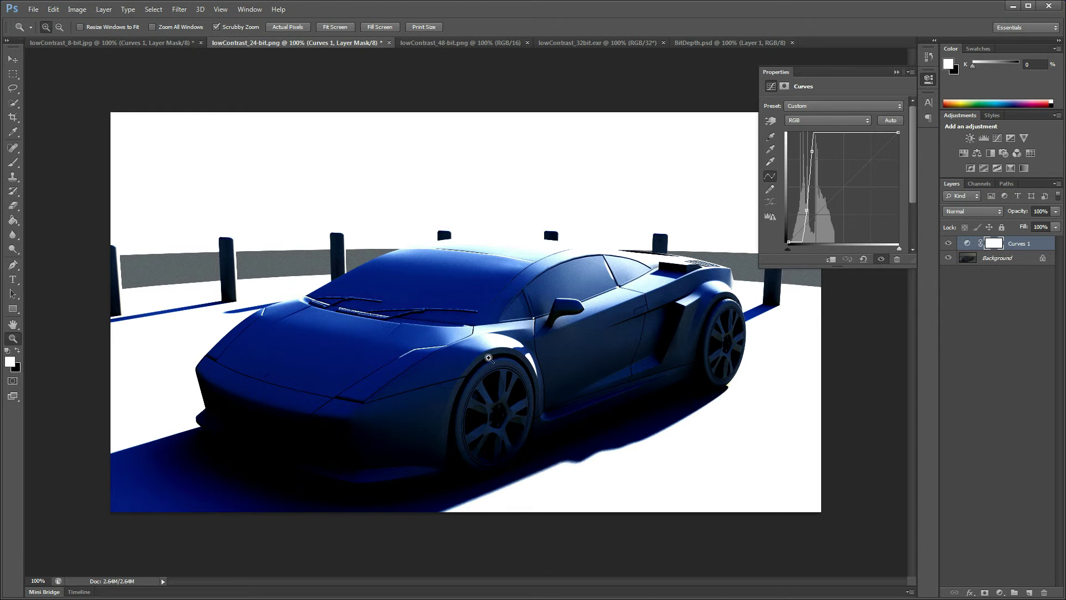
pyautogui.click(145, 44)
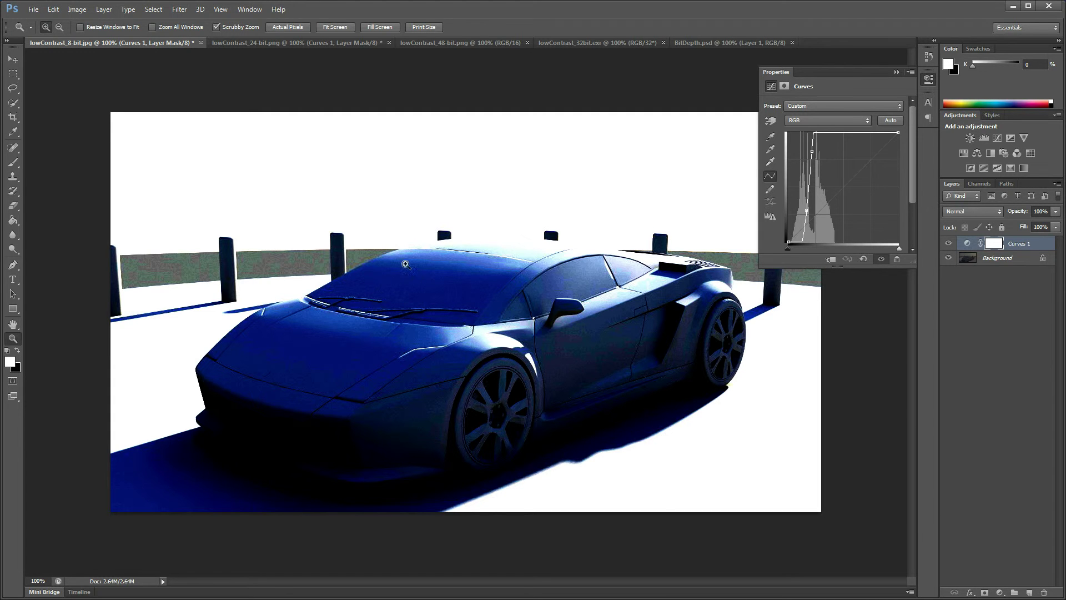
pyautogui.click(297, 44)
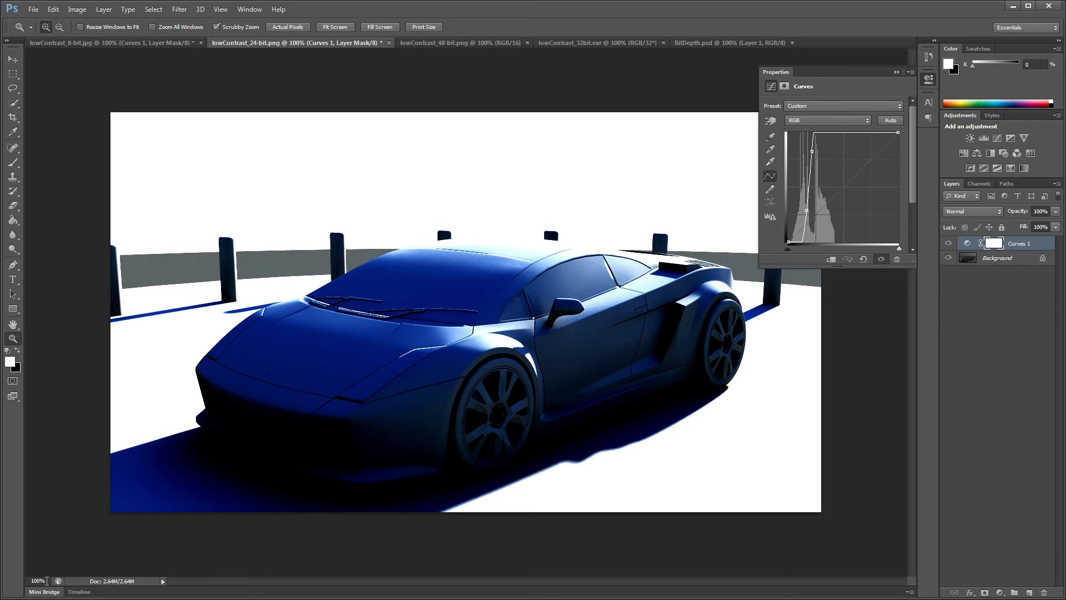
pyautogui.click(38, 580)
# Zoom the adjusted 24-bit render to 200% via the status-bar zoom field
pyautogui.write('200')
pyautogui.press('Return')
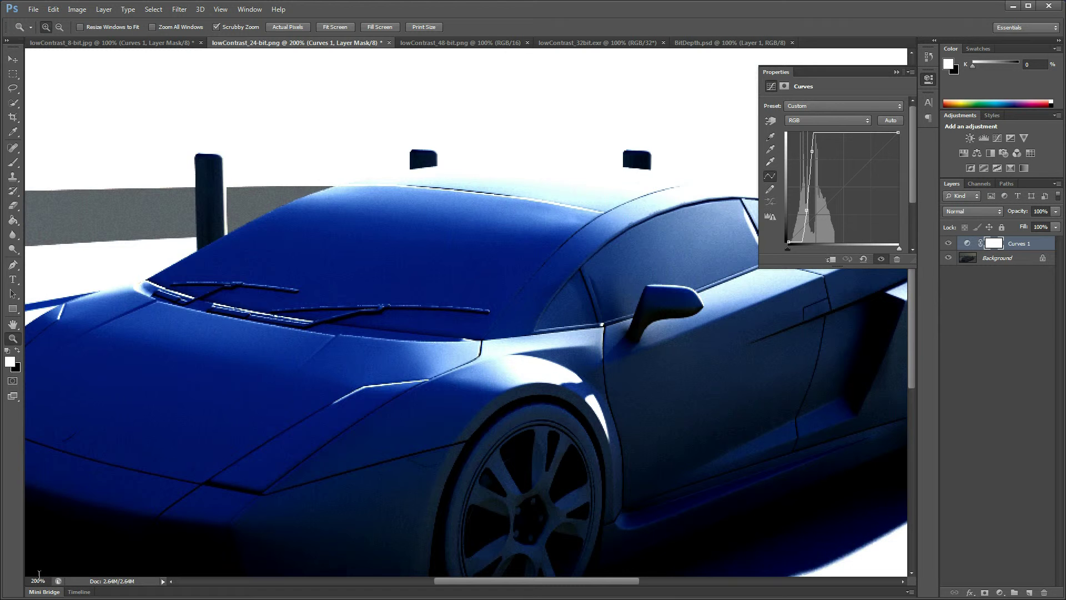
pyautogui.click(446, 43)
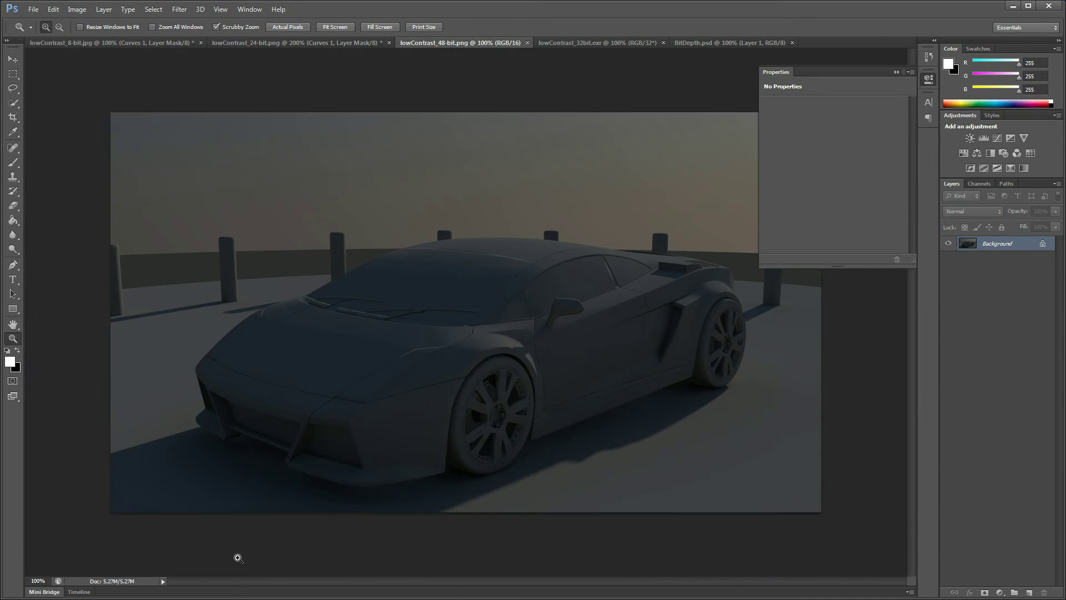
# Set the 48-bit render to 200% and flip between it and the 24-bit render
pyautogui.click(33, 580)
pyautogui.write('200')
pyautogui.press('Return')
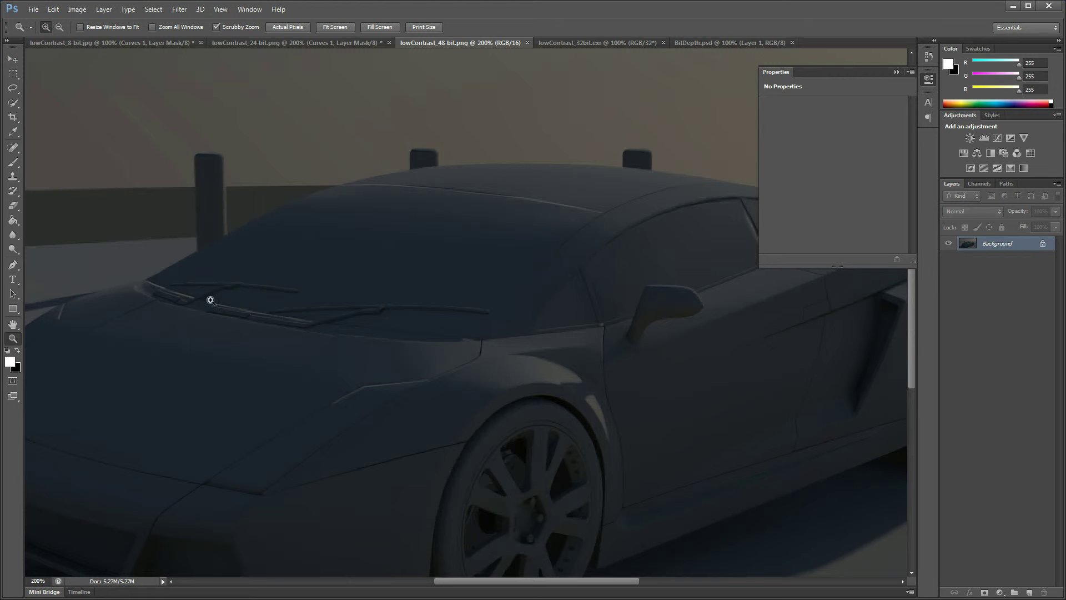
pyautogui.click(275, 44)
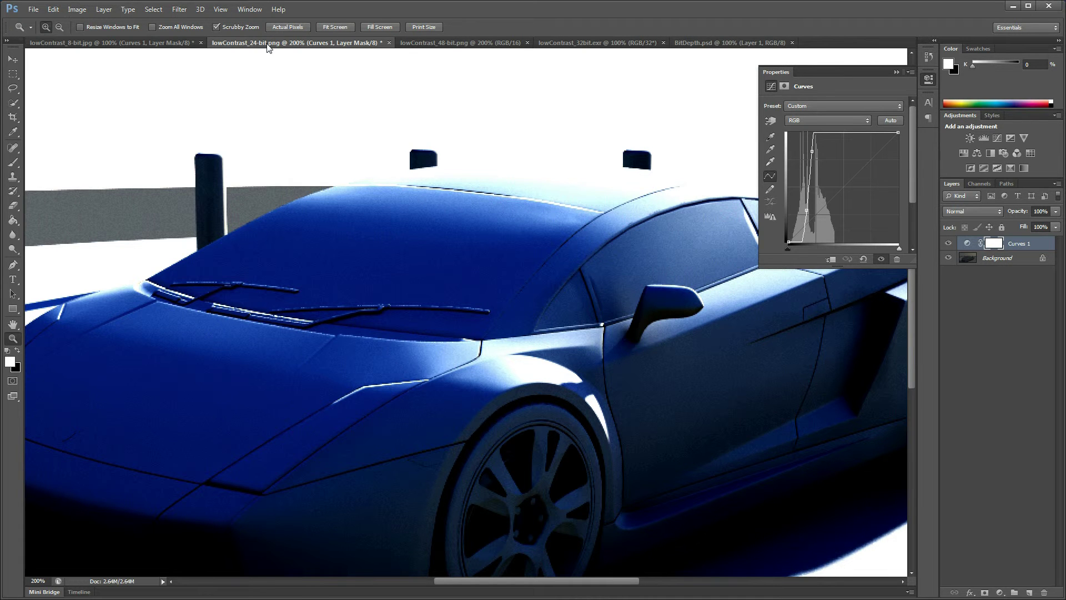
pyautogui.click(455, 42)
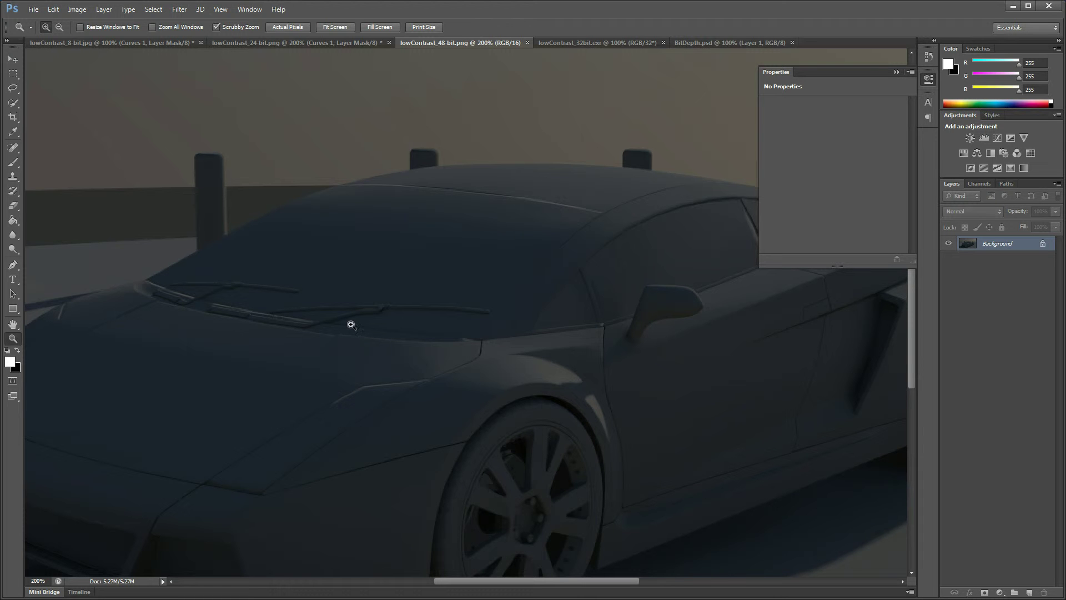
pyautogui.click(258, 42)
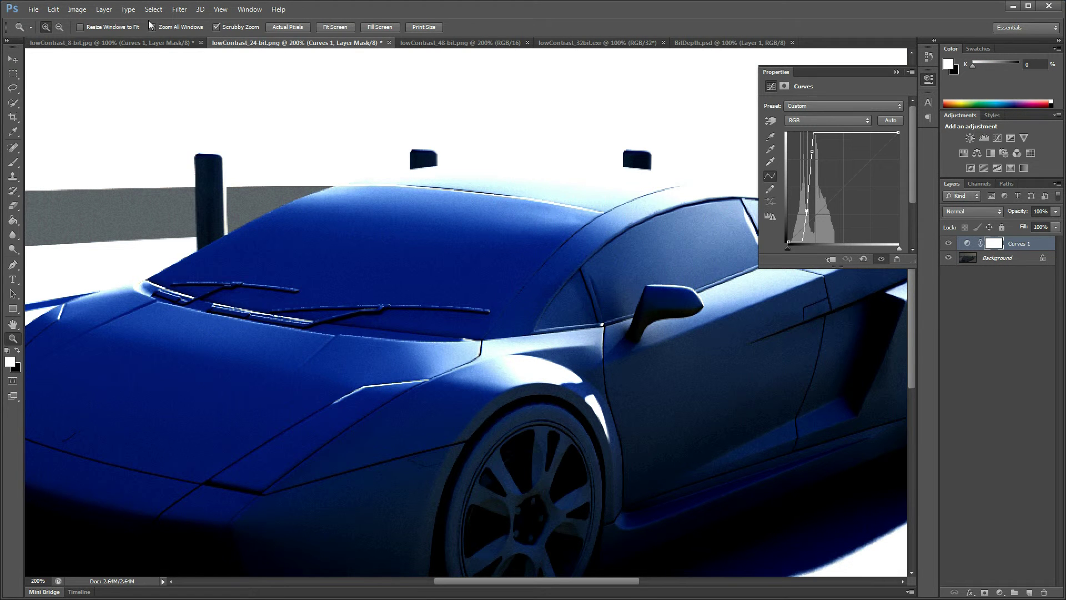
# Check the 24-bit PNG's bit depth under Image > Mode, leaving it unchanged
pyautogui.click(77, 9)
pyautogui.moveTo(94, 24)
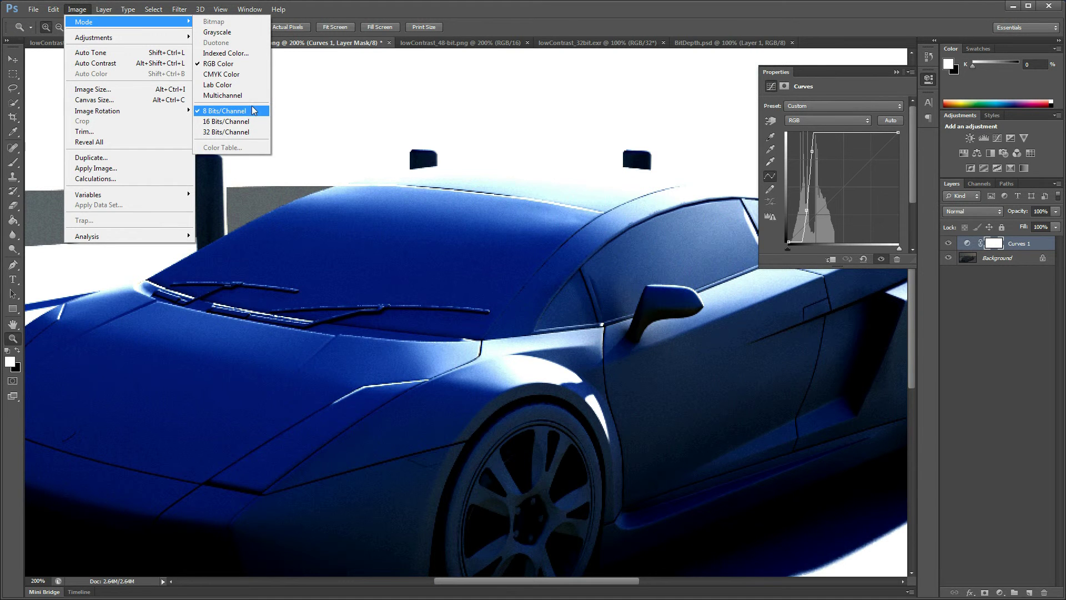
pyautogui.click(463, 43)
pyautogui.click(347, 42)
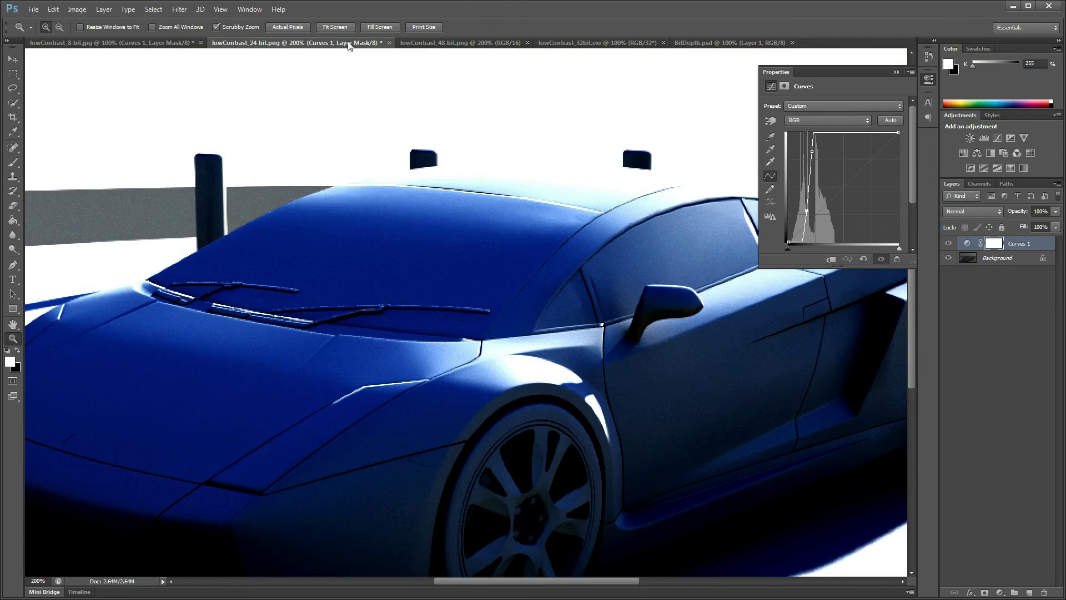
# Duplicate Curves 1 from the 24-bit PNG into lowContrast_48-bit.png and view that document
pyautogui.rightClick(1022, 250)
pyautogui.click(924, 255)
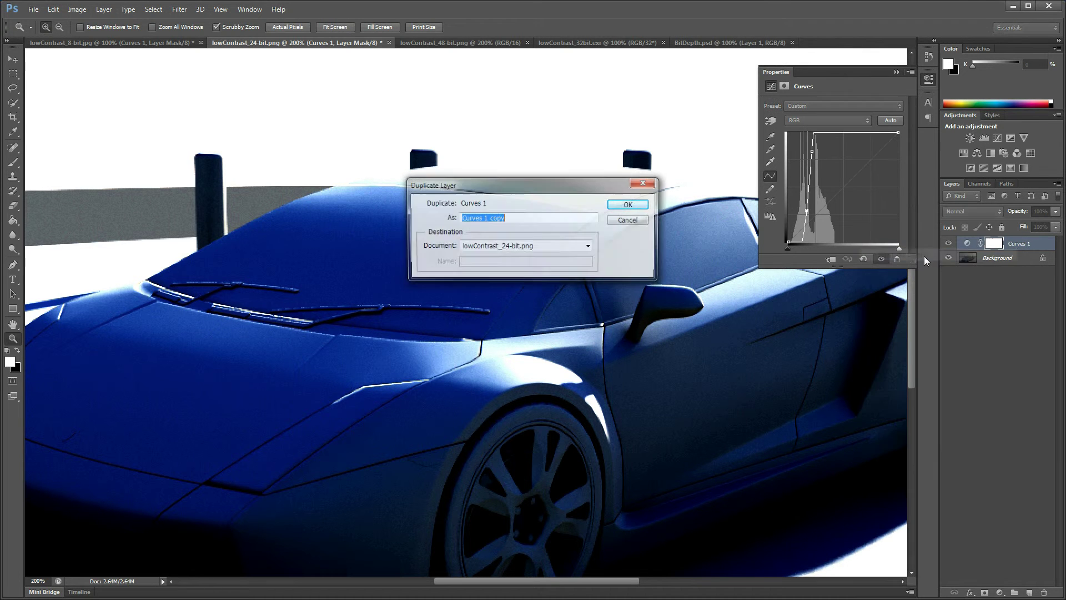
pyautogui.click(516, 246)
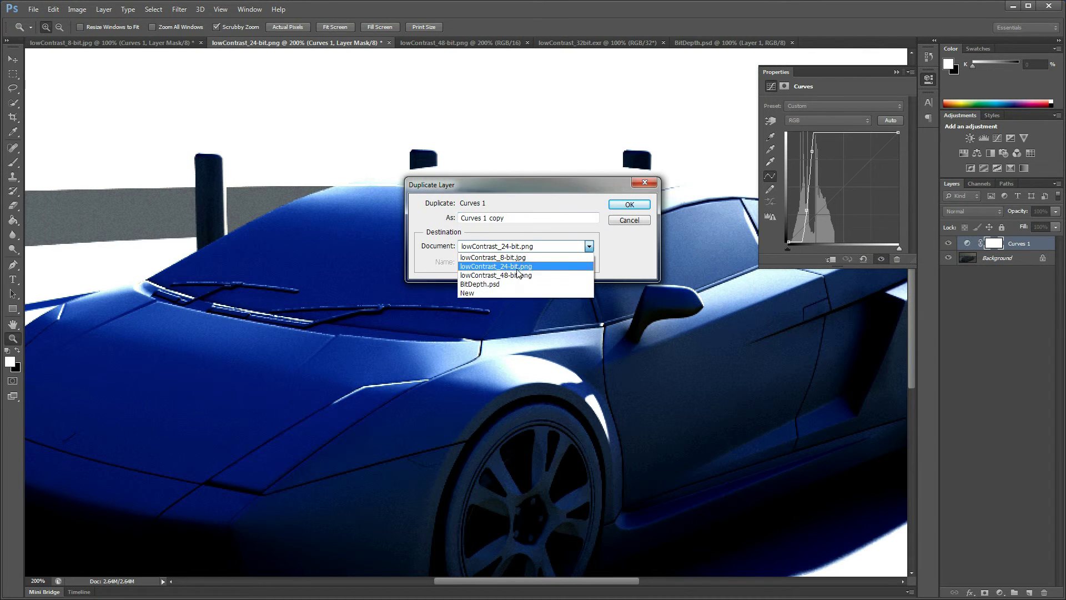
pyautogui.click(517, 275)
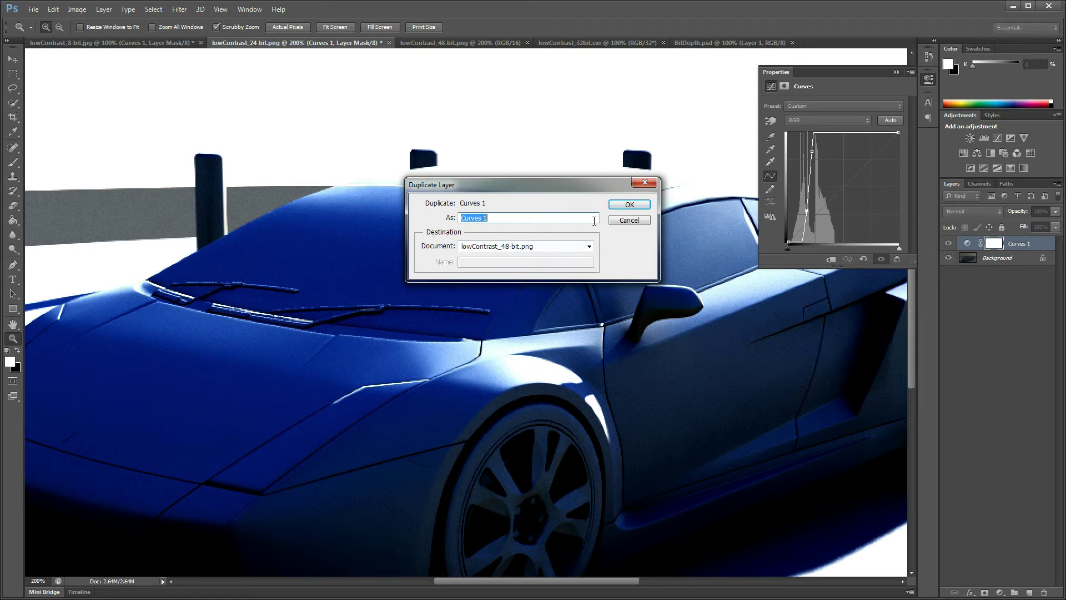
pyautogui.click(632, 206)
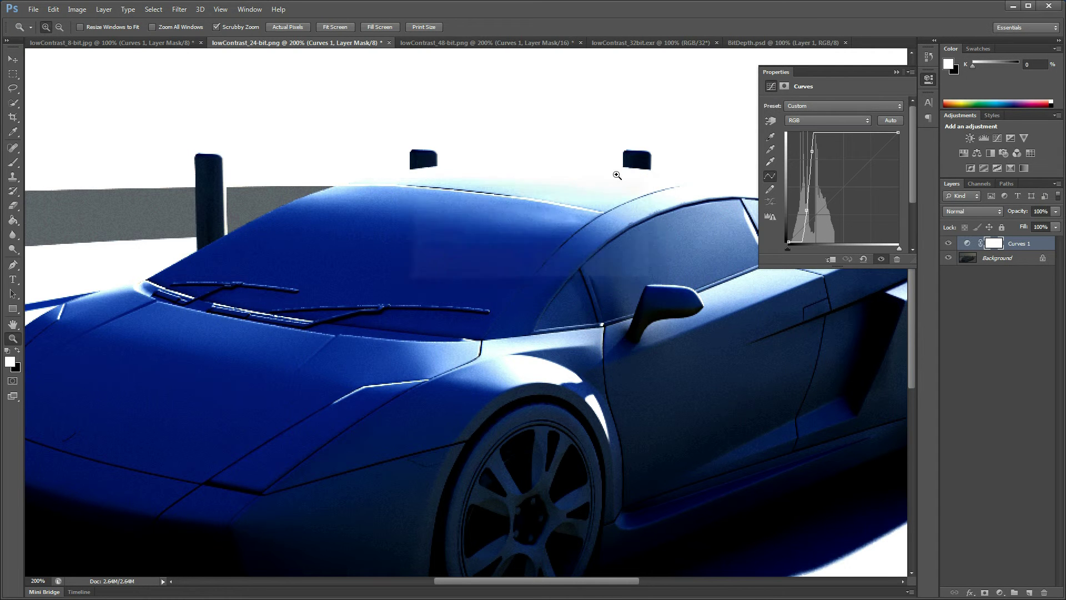
pyautogui.click(459, 45)
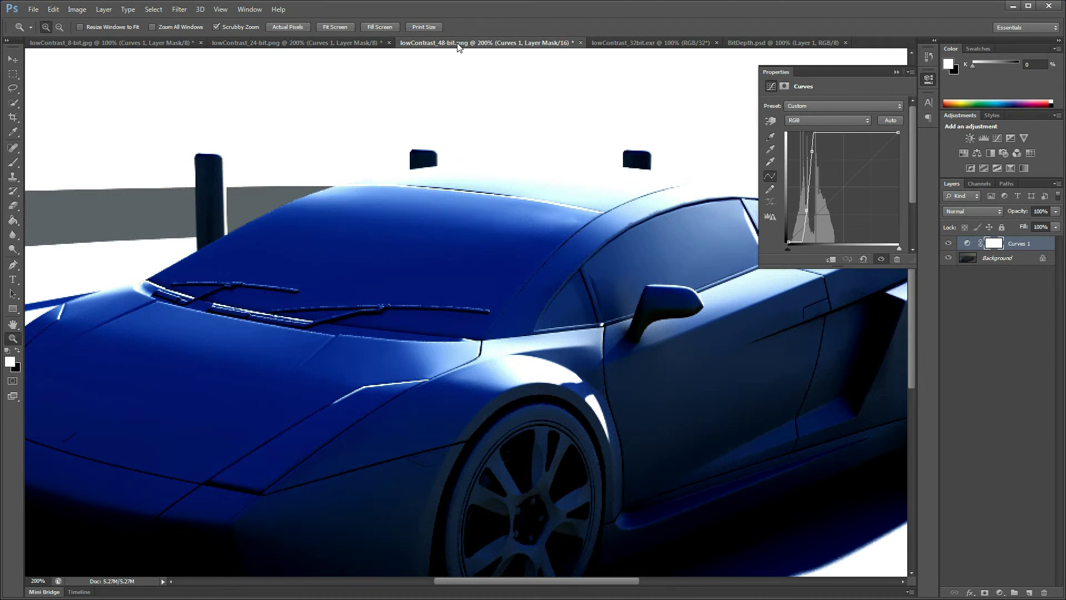
# Check the 48-bit image's bit depth under Image > Mode, then compare it against the 24-bit PNG
pyautogui.click(77, 9)
pyautogui.moveTo(93, 22)
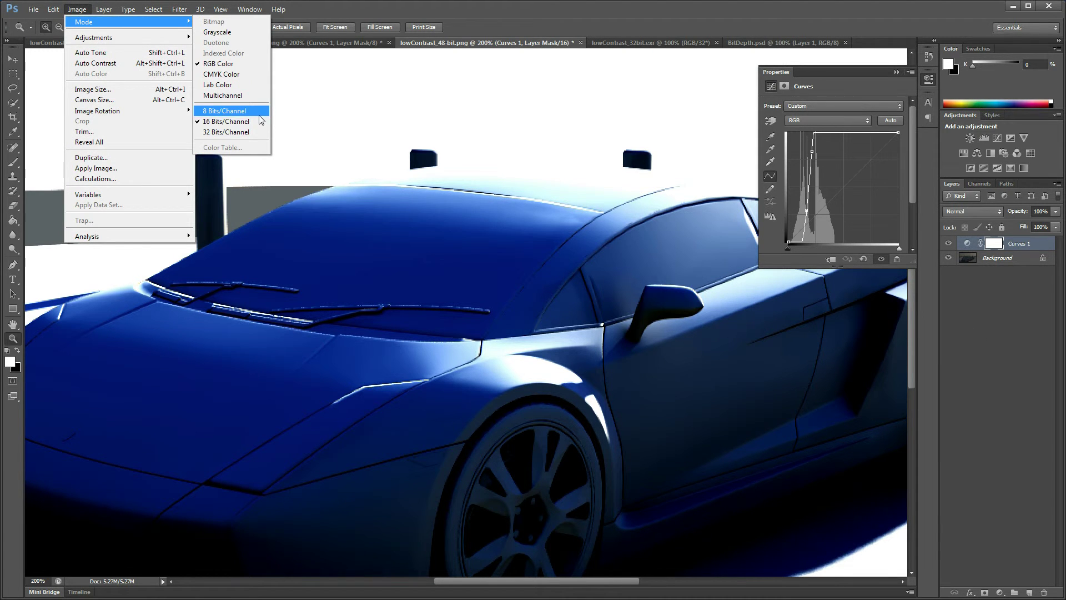
pyautogui.click(324, 45)
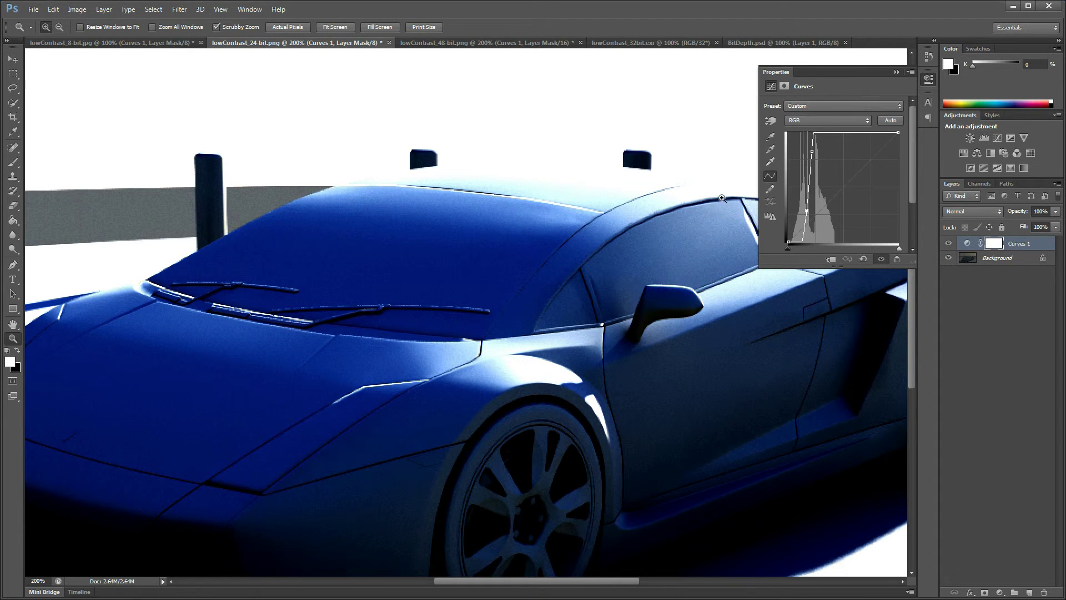
pyautogui.click(456, 45)
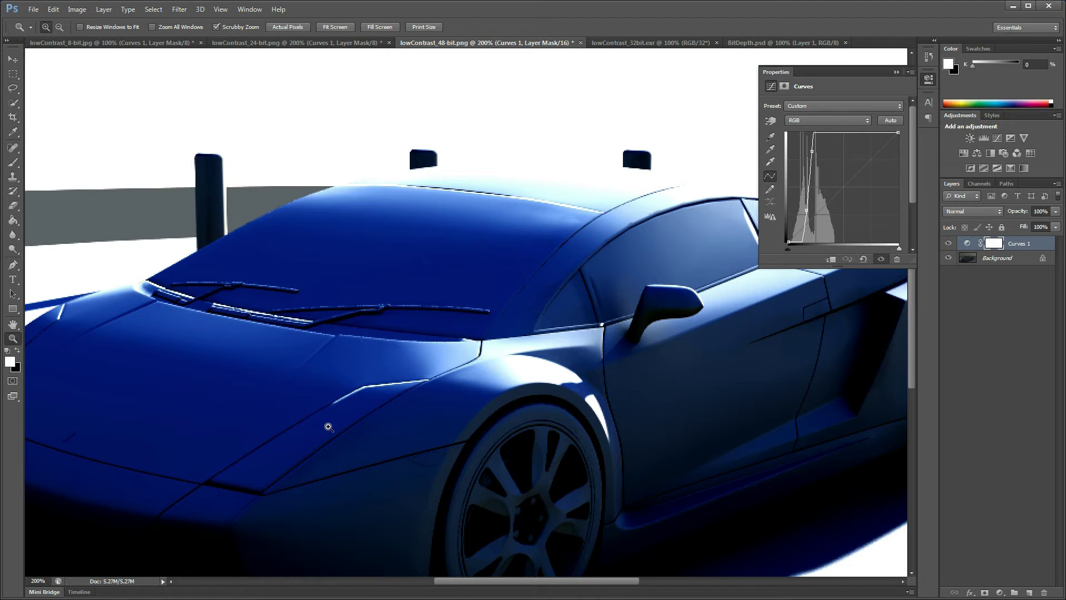
pyautogui.click(31, 580)
# Zoom the 48-bit render to 400%, then the 24-bit render to 400% as well
pyautogui.write('400')
pyautogui.press('Return')
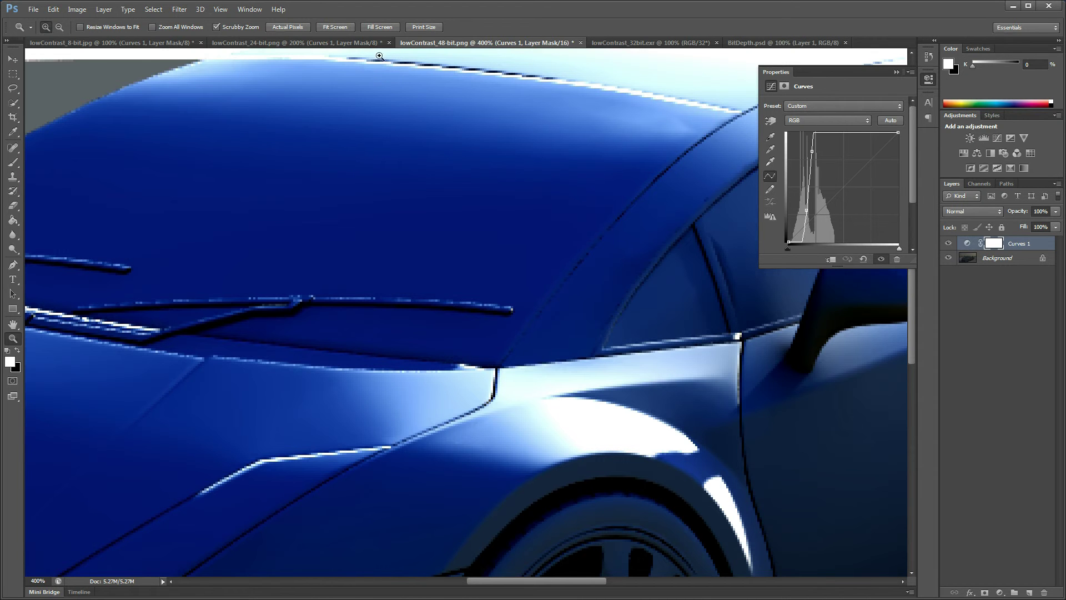
pyautogui.click(316, 43)
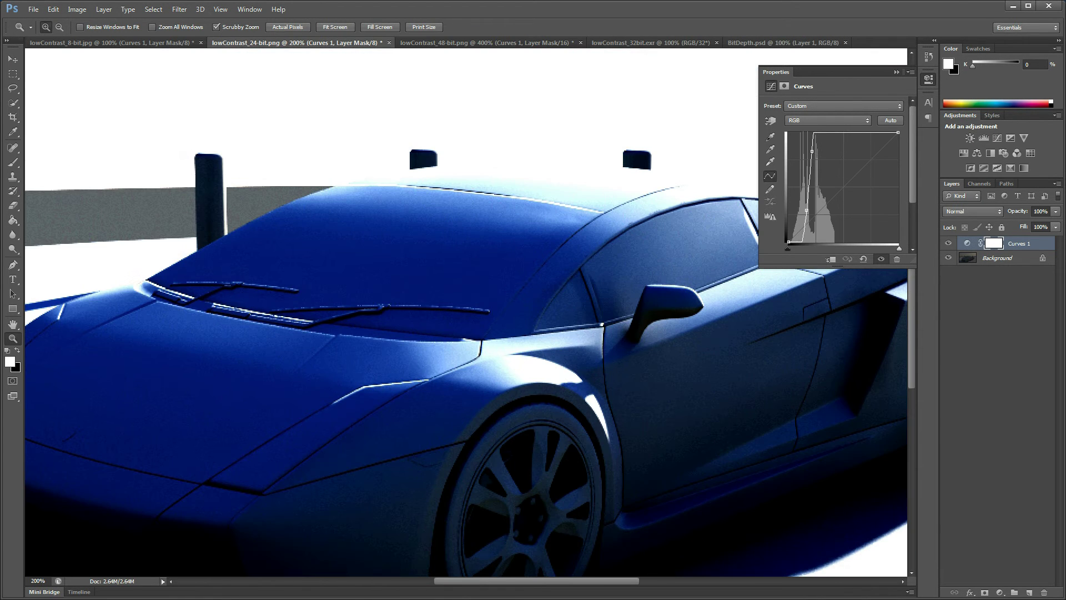
pyautogui.click(33, 580)
pyautogui.write('400')
pyautogui.press('Return')
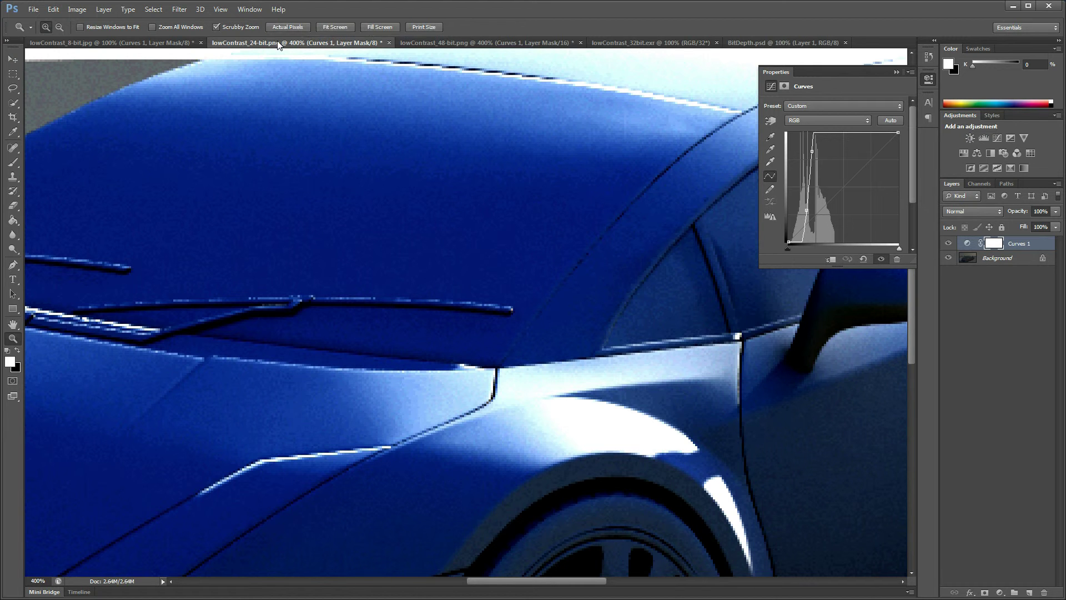
# Fit the entire deep-blue 24-bit car render in the window with Ctrl+0
pyautogui.hotkey('ctrl', '0')
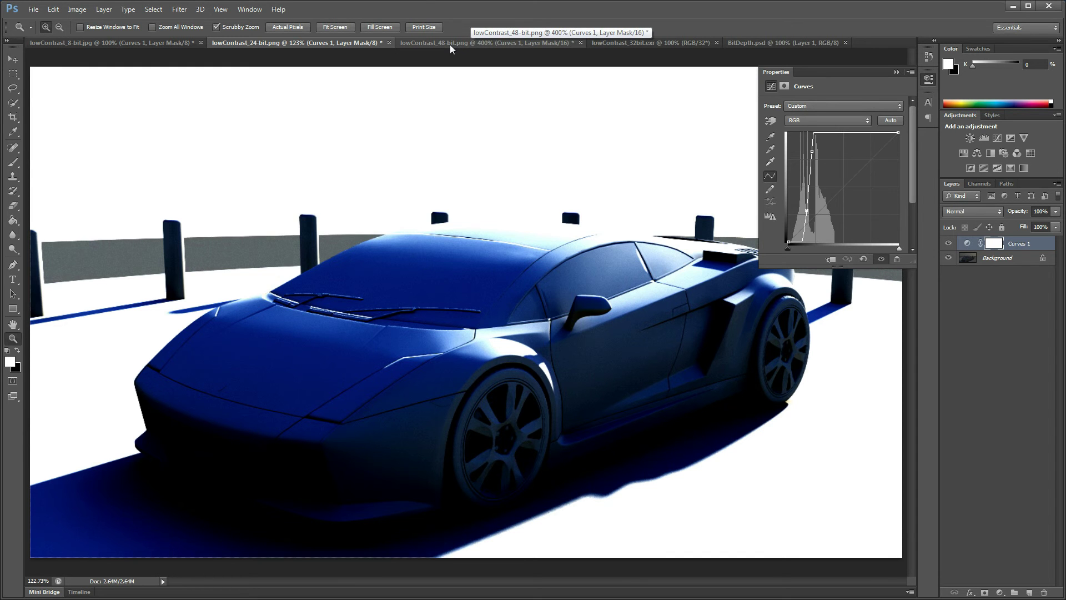
# Bring the unadjusted lowContrast_32bit.exr car render to the front
pyautogui.click(644, 42)
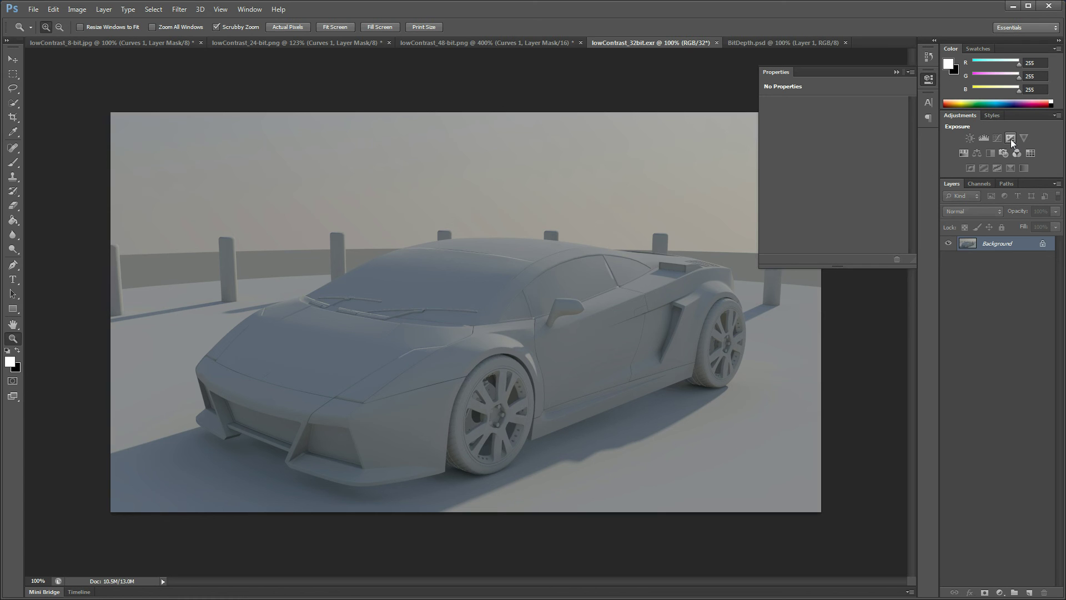
# Add a Levels adjustment layer to the EXR render with input levels 24, 0.68 and 104
pyautogui.click(984, 138)
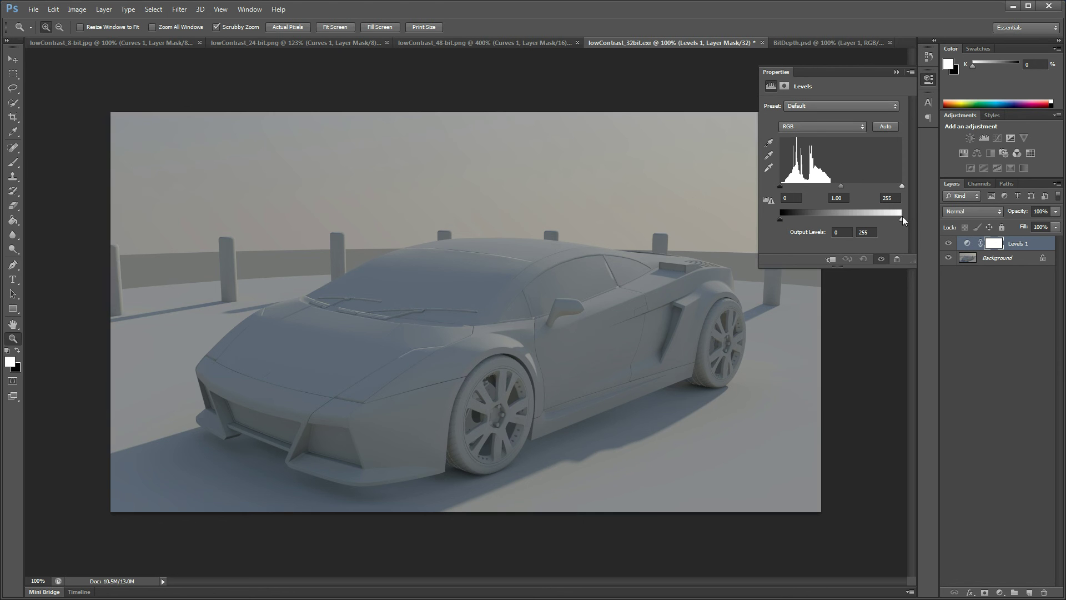
pyautogui.moveTo(903, 220)
pyautogui.mouseDown()
pyautogui.moveTo(833, 230)
pyautogui.moveTo(775, 221)
pyautogui.moveTo(904, 219)
pyautogui.mouseUp()
pyautogui.moveTo(841, 186); pyautogui.dragTo(804, 186)
pyautogui.moveTo(901, 187); pyautogui.dragTo(792, 191)
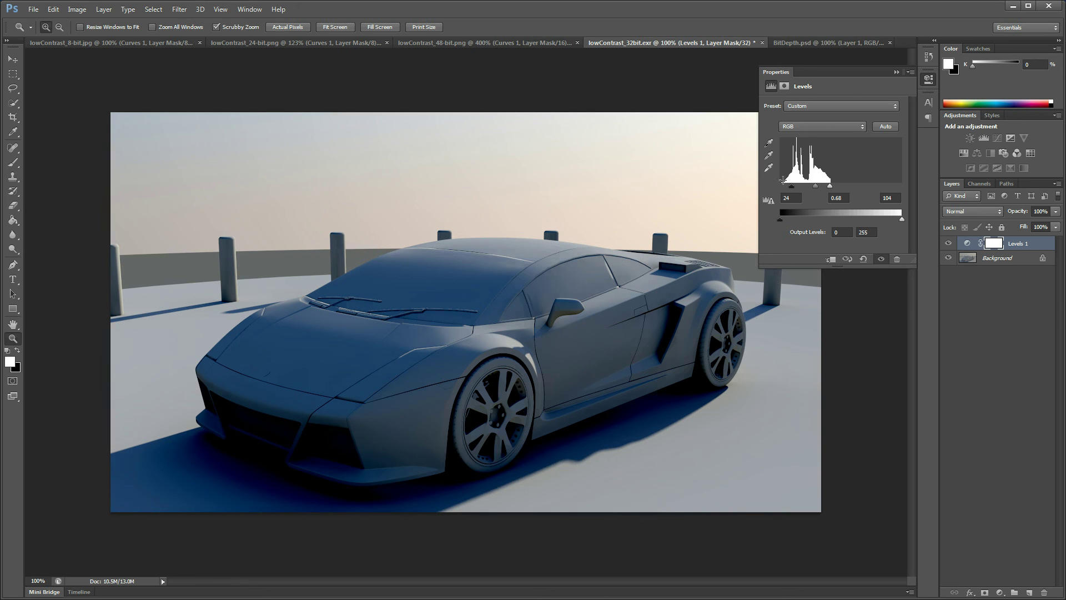
# Set the EXR Levels inputs to 24, 1.25 and 49, then inspect the bonnet for noise
pyautogui.moveTo(816, 188)
pyautogui.mouseDown()
pyautogui.moveTo(824, 190)
pyautogui.moveTo(803, 191)
pyautogui.mouseUp()
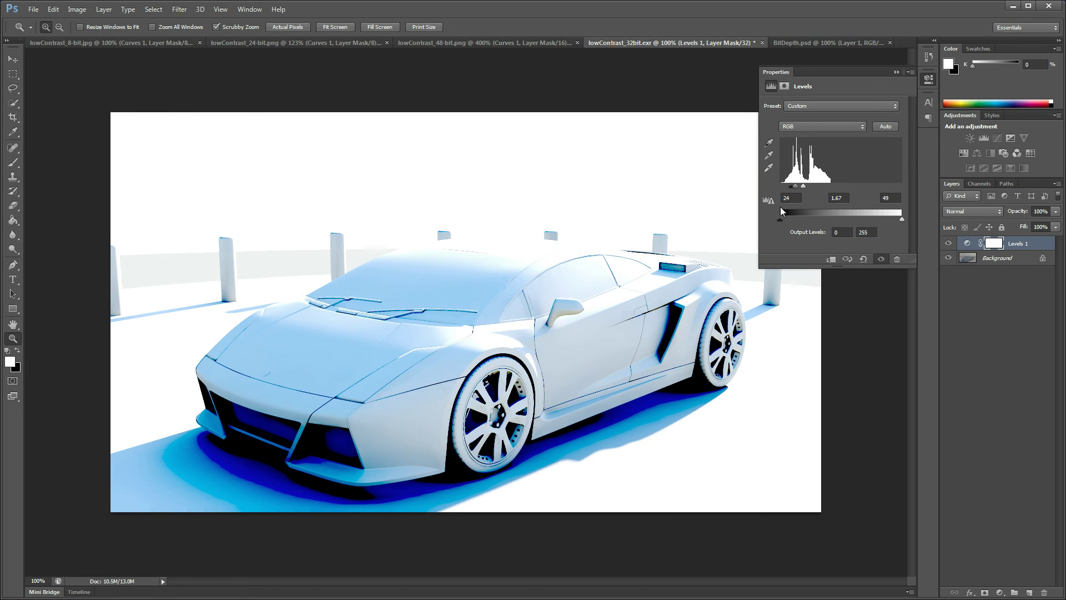
pyautogui.moveTo(796, 189); pyautogui.dragTo(796, 190)
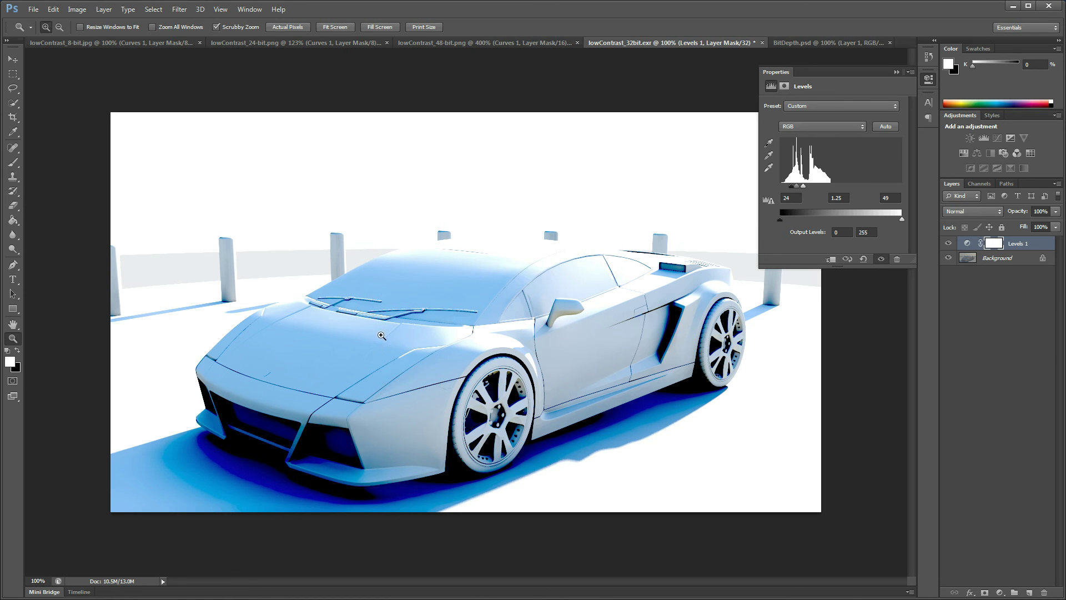
pyautogui.moveTo(383, 333); pyautogui.dragTo(425, 190)
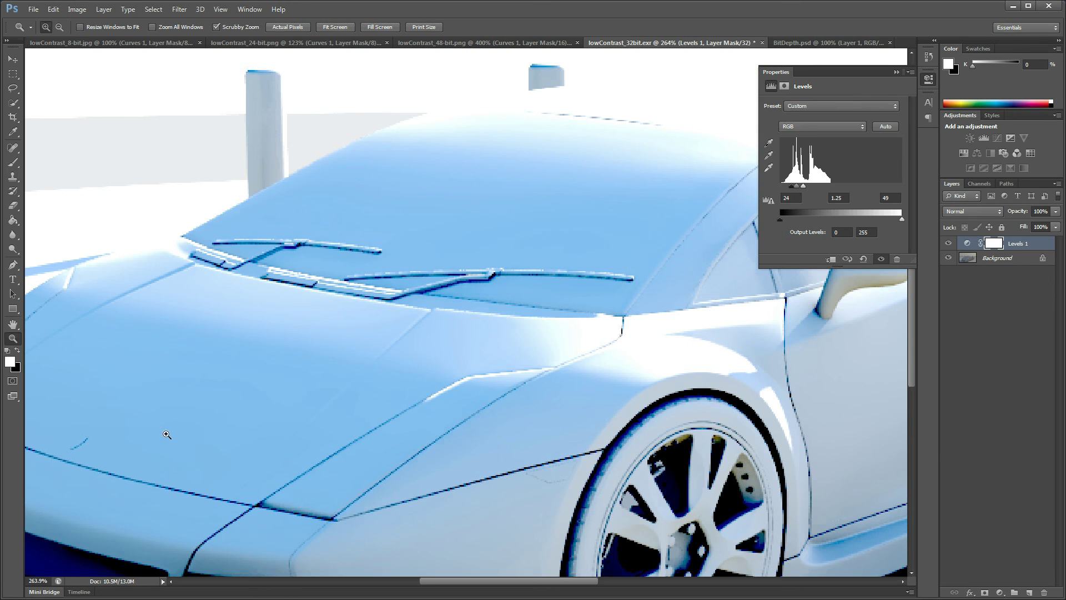
pyautogui.hotkey('ctrl', '0')
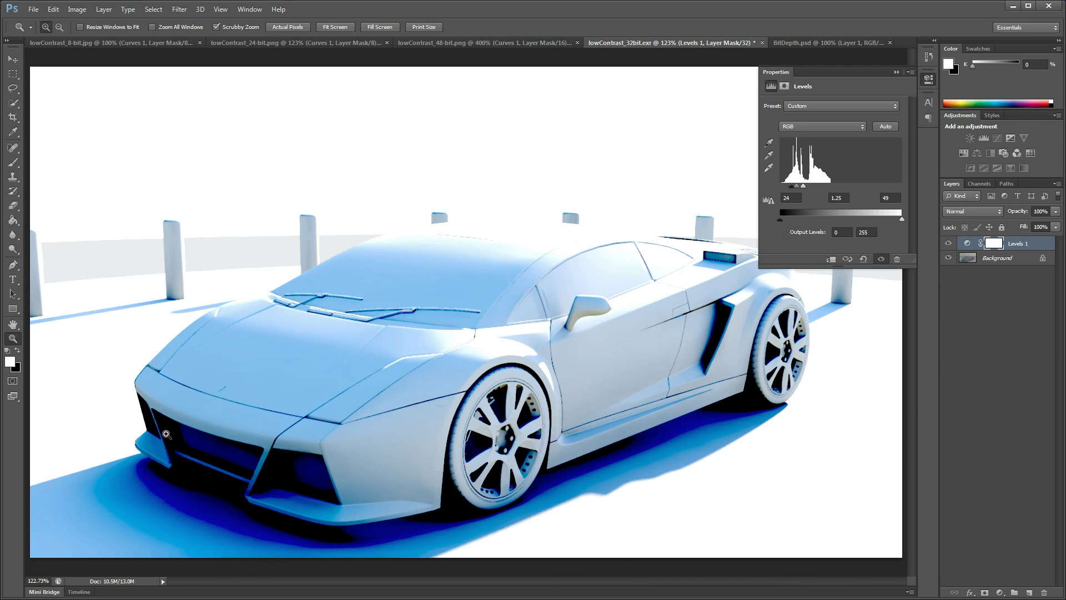
pyautogui.hotkey('ctrl', '1')
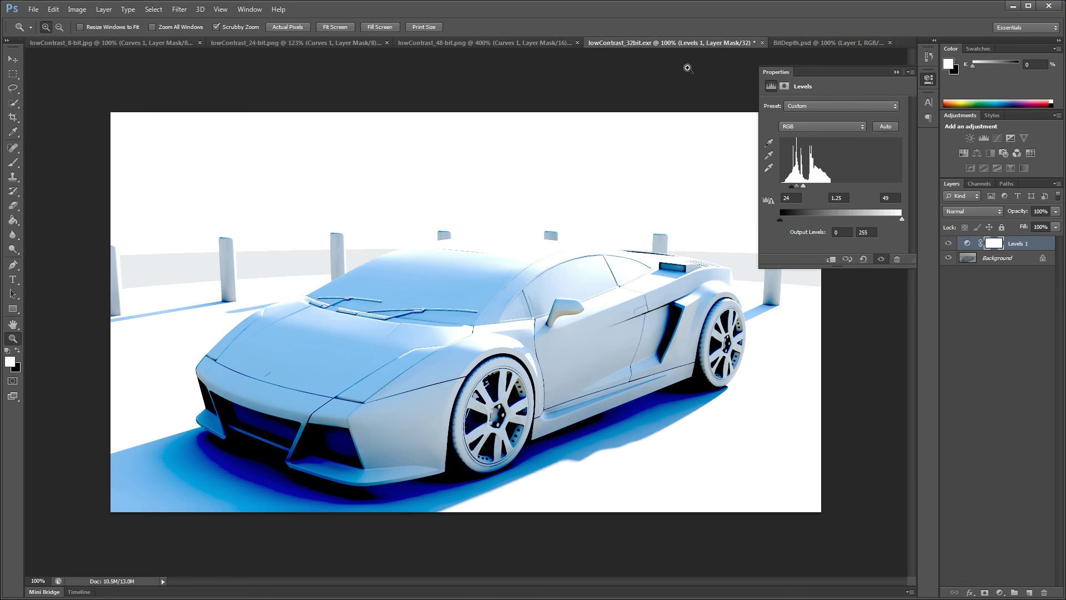
# Bring up the BitDepth.psd slide comparing colour counts at 8, 16 and 32 bits per channel
pyautogui.click(827, 43)
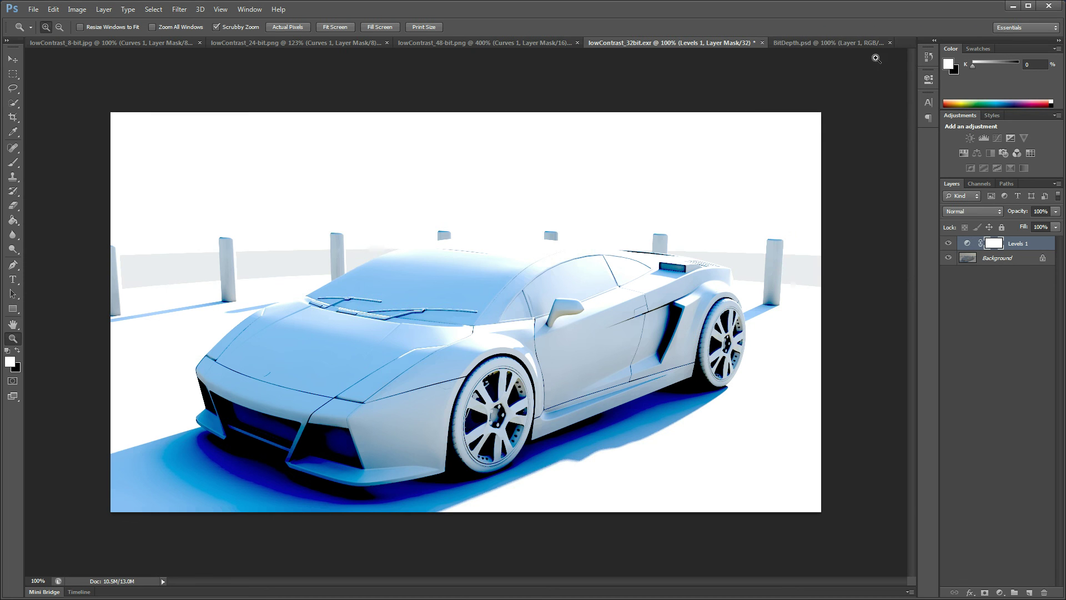